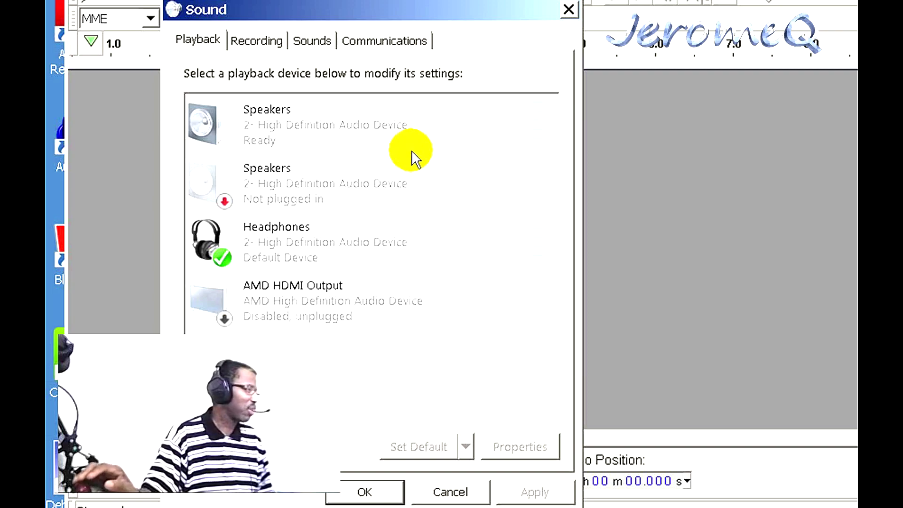
Step: Check the available options for the ready Speakers playback device, dismiss them, and close the Sound settings
right_click(377, 132)
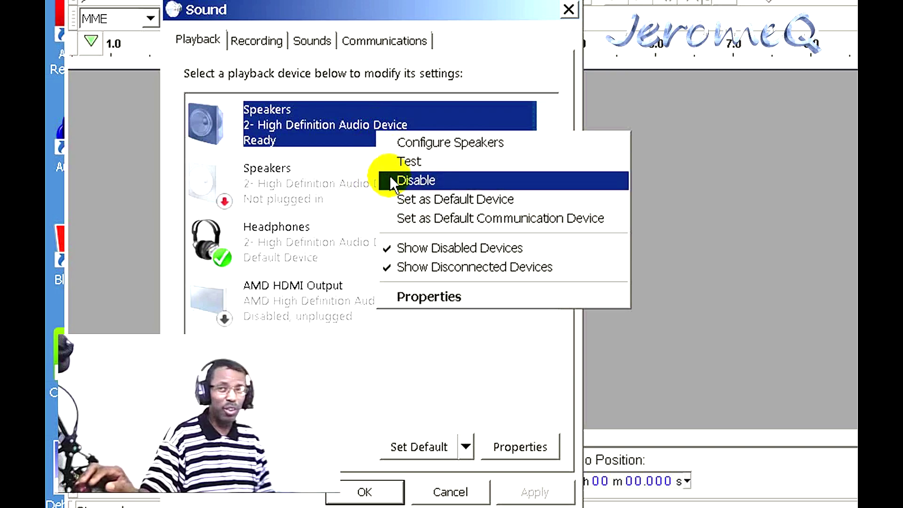
left_click(358, 349)
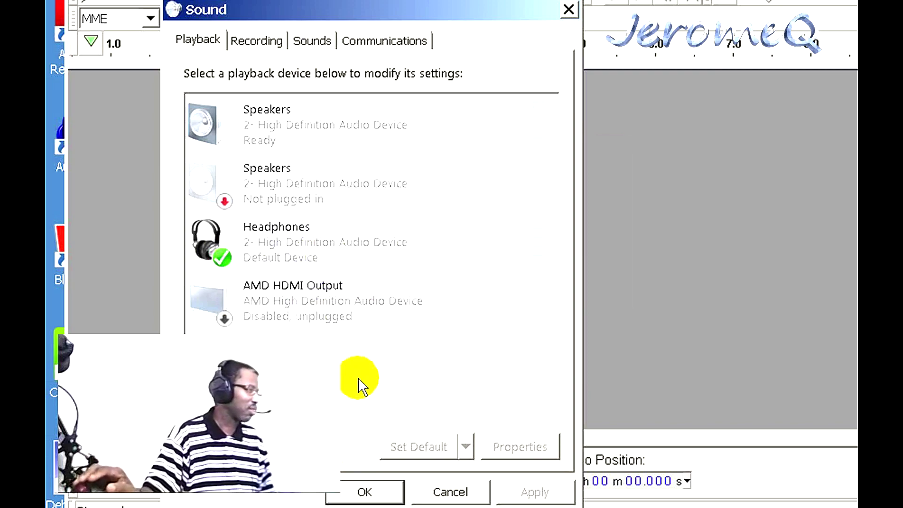
left_click(364, 492)
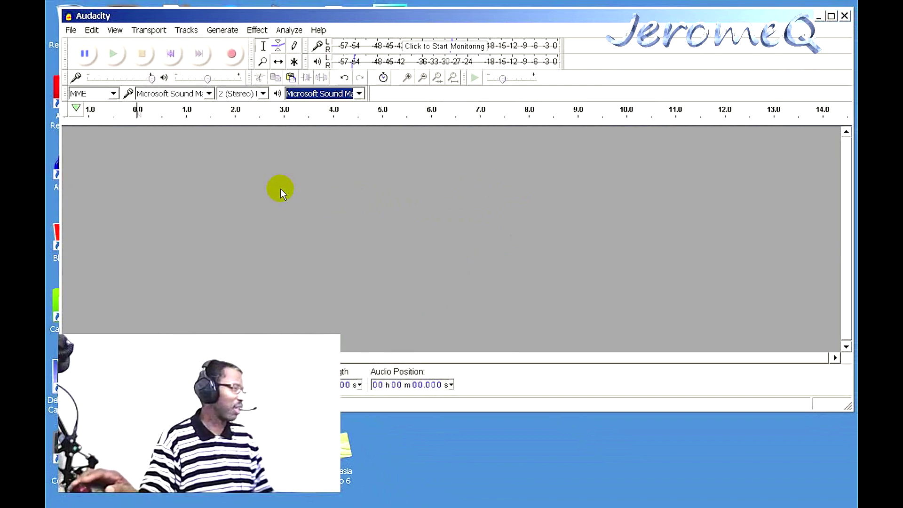
Step: Record a stereo voice test about 10.5 seconds long and play it back
left_click(231, 54)
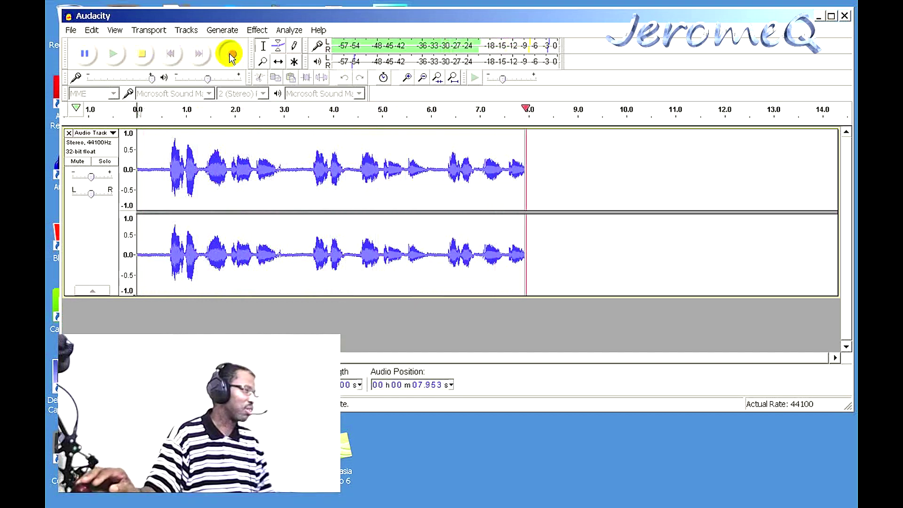
left_click(143, 54)
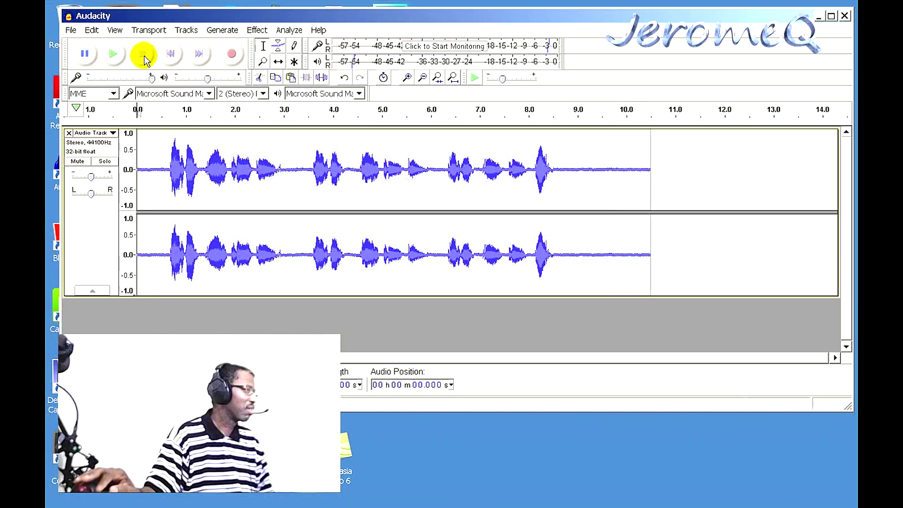
left_click(114, 61)
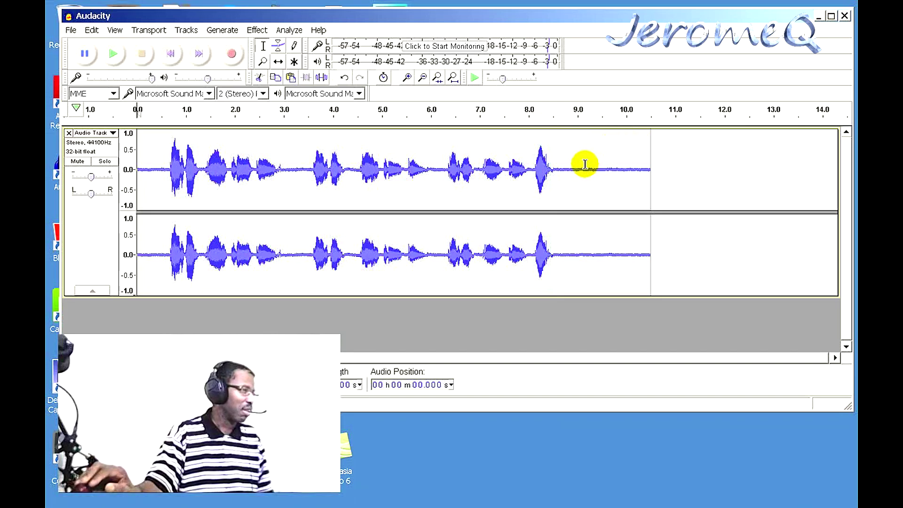
Step: Highlight the quiet stretch after the last spoken word, from about 8.6 to 10.4 seconds, to examine its background noise
left_click_drag(585, 168, 645, 168)
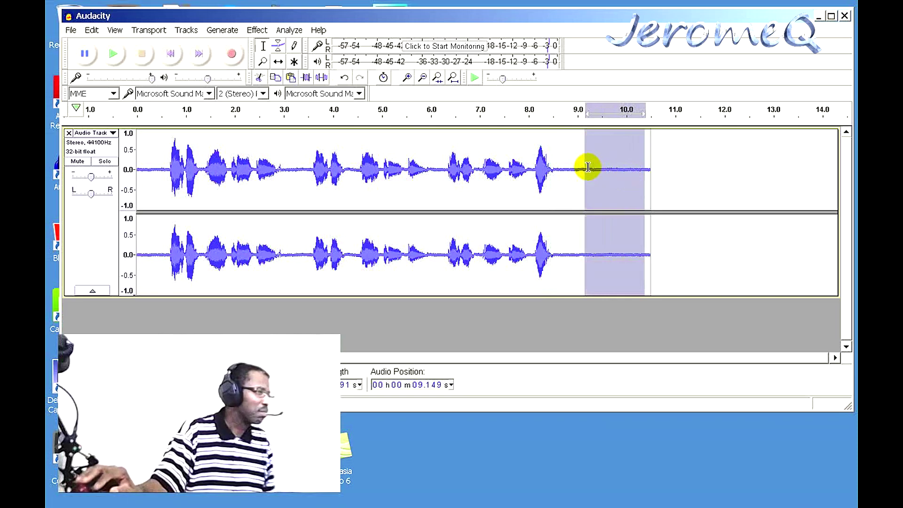
left_click(557, 168)
left_click_drag(557, 168, 648, 171)
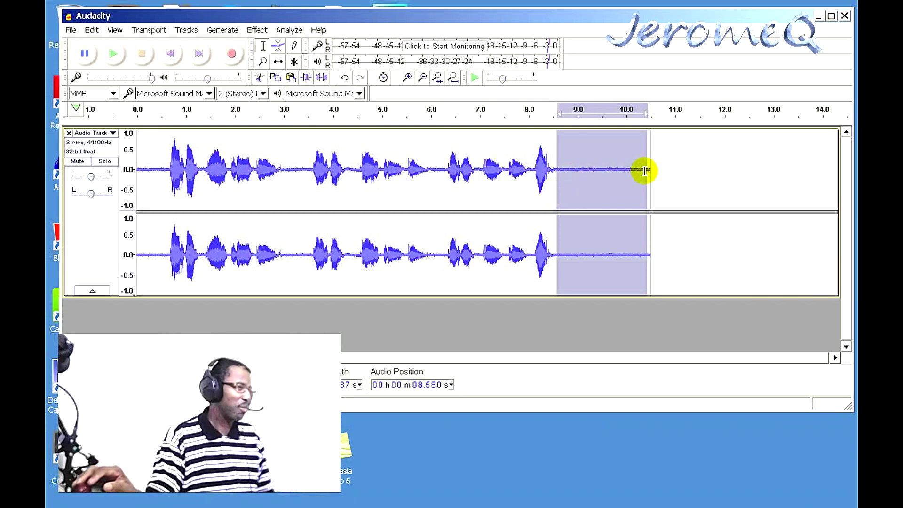
left_click(604, 176)
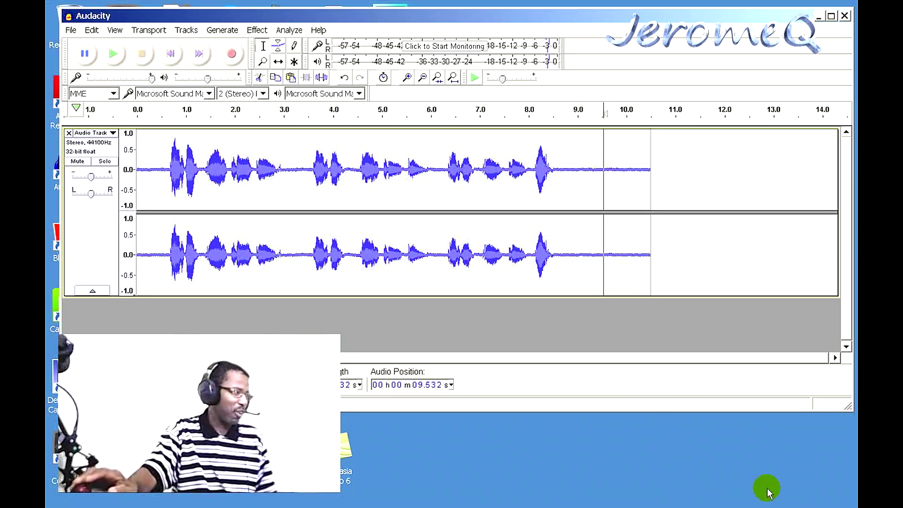
Step: Open the Windows recording devices and bring up the level settings of the default High Definition Audio Device microphone
mouse_move(764, 505)
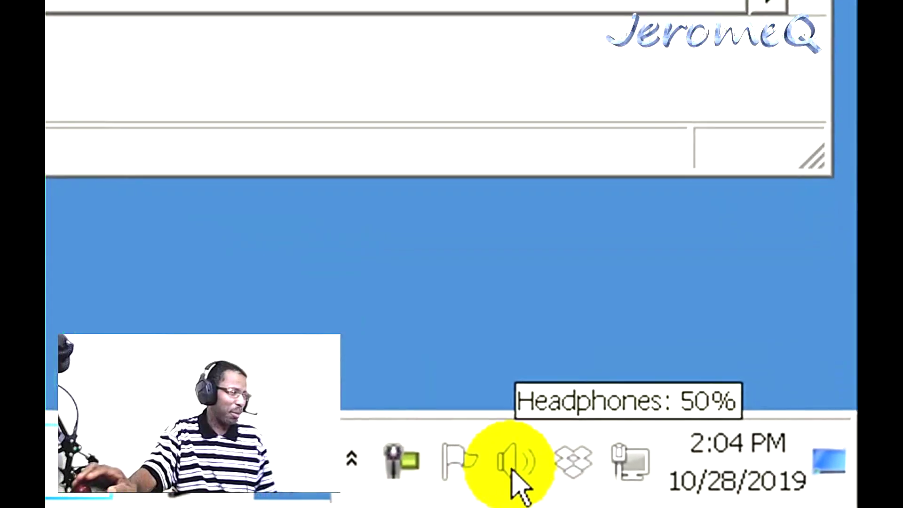
right_click(759, 499)
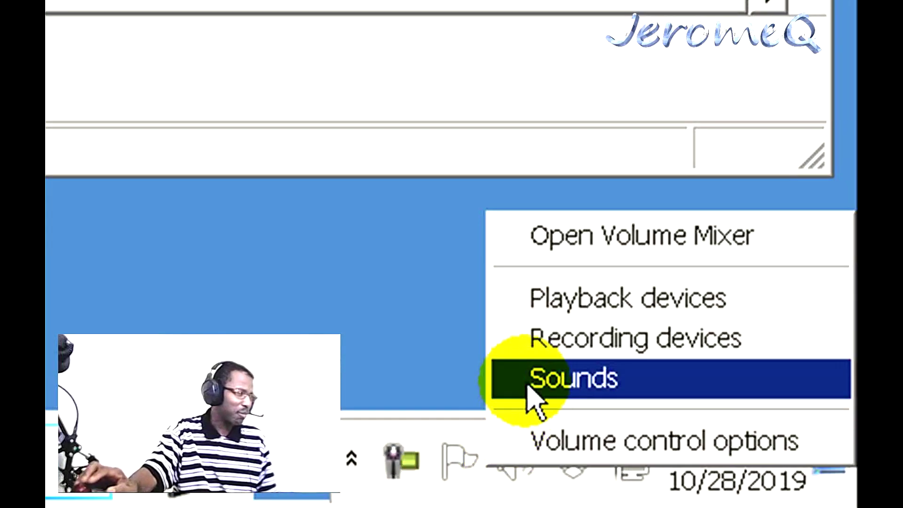
left_click(545, 350)
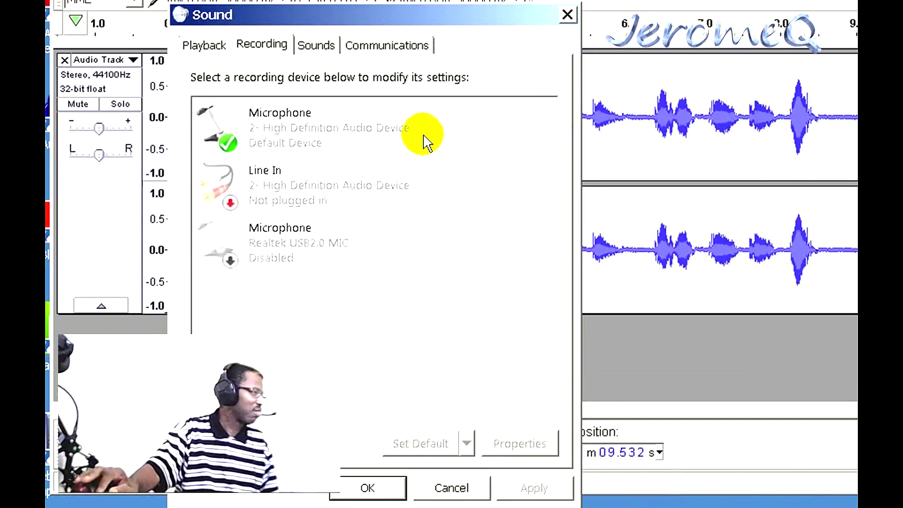
left_click(425, 137)
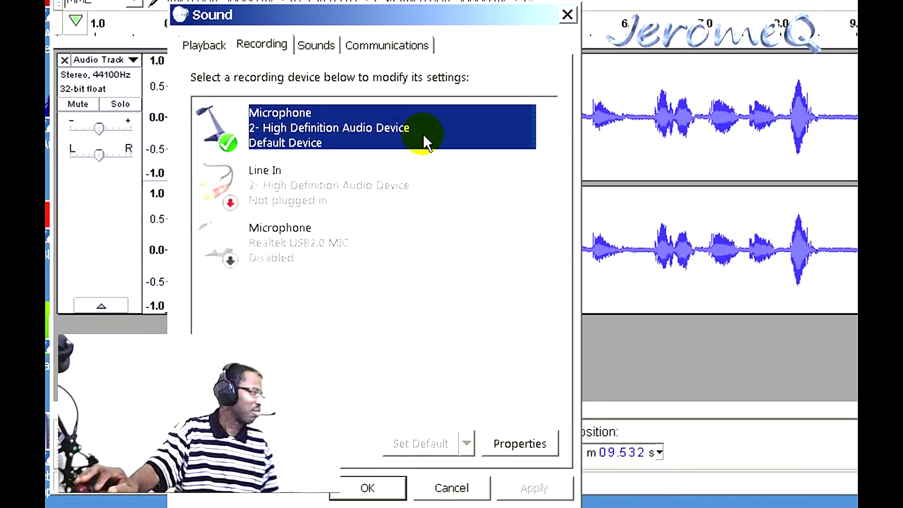
right_click(425, 137)
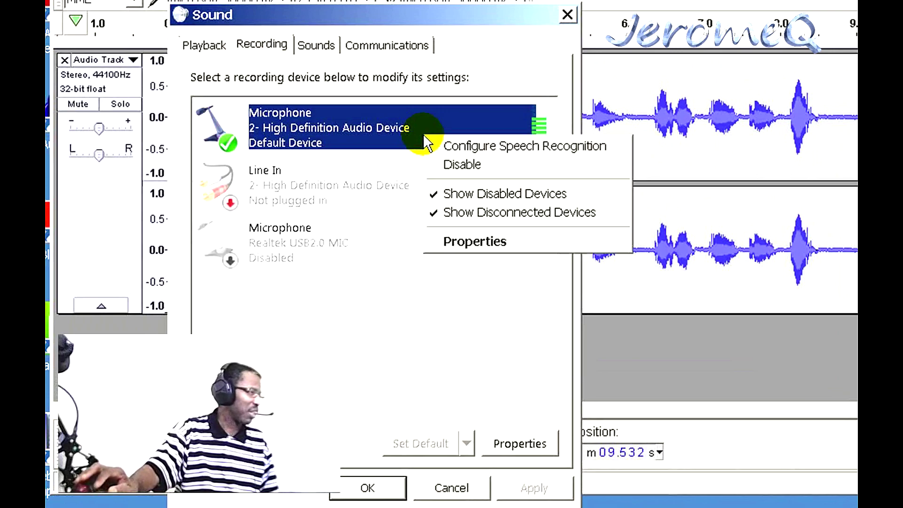
left_click(454, 241)
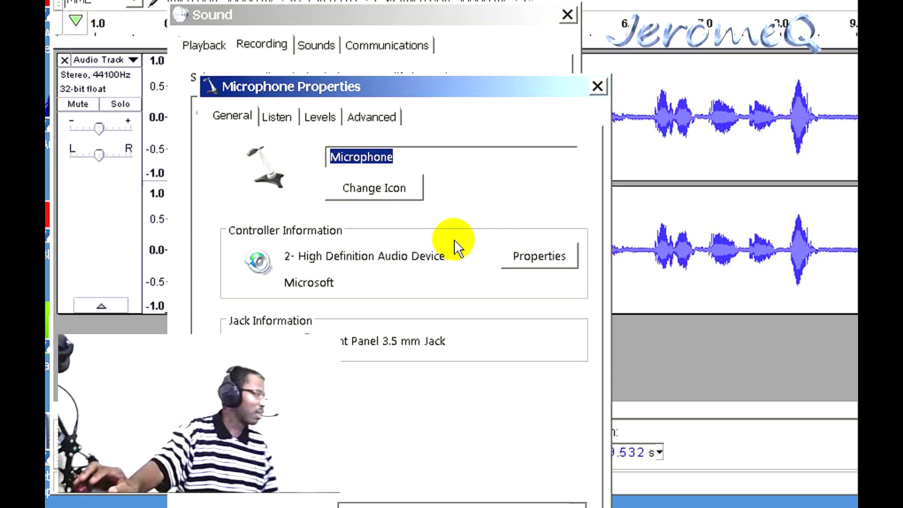
left_click(278, 117)
left_click(318, 116)
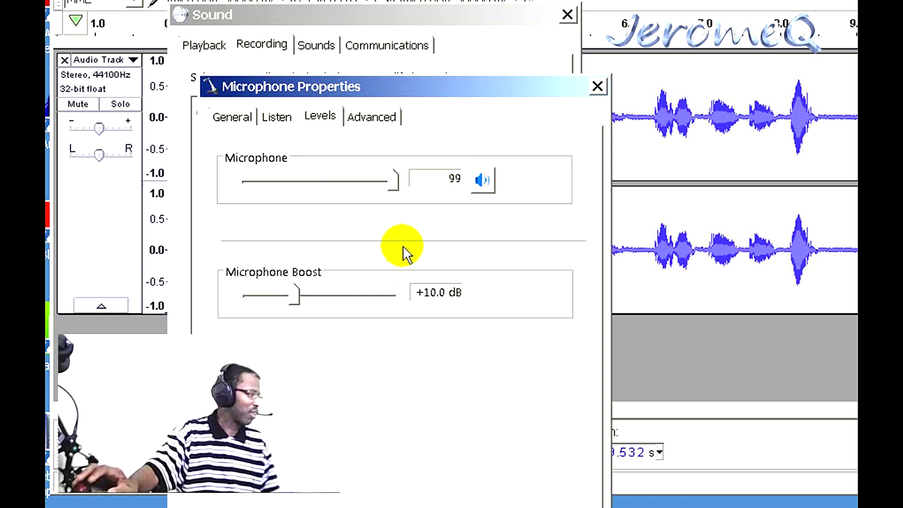
Step: Set the Microphone Boost to 0.0 dB and confirm the microphone properties and Sound settings
left_click(276, 302)
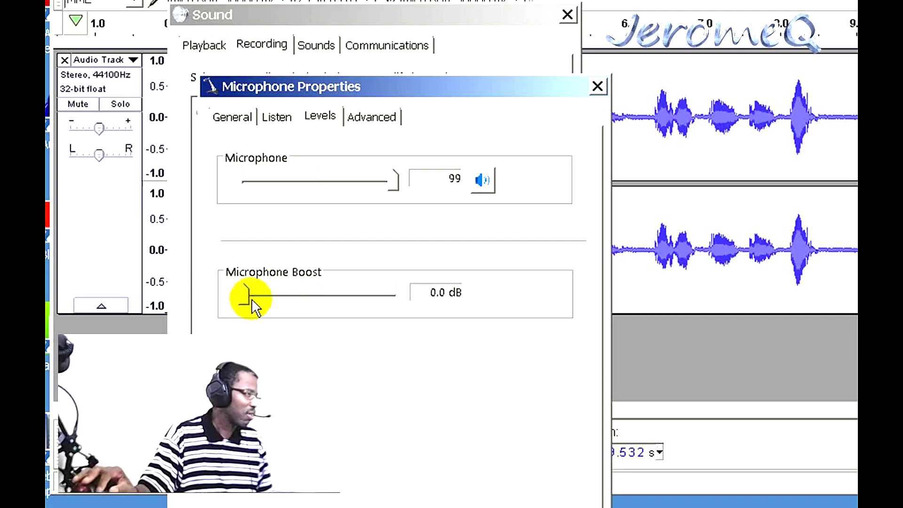
left_click(272, 299)
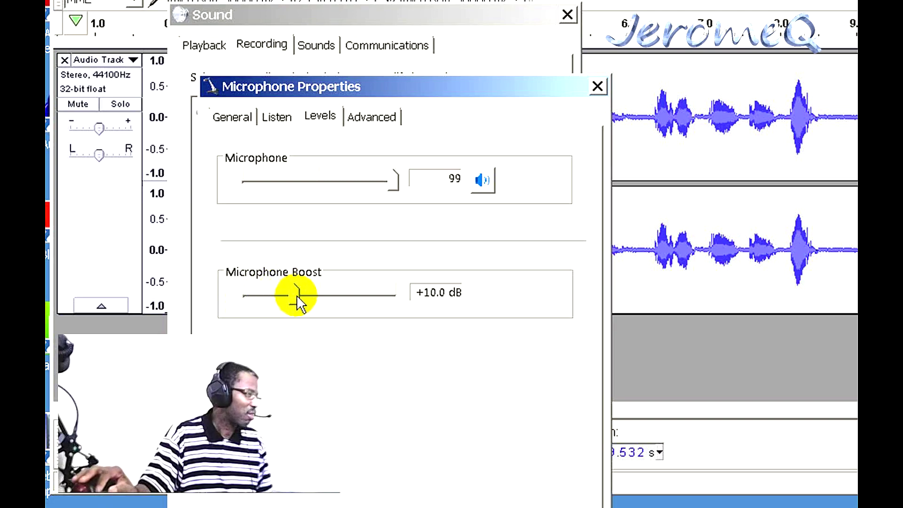
left_click_drag(297, 296, 229, 299)
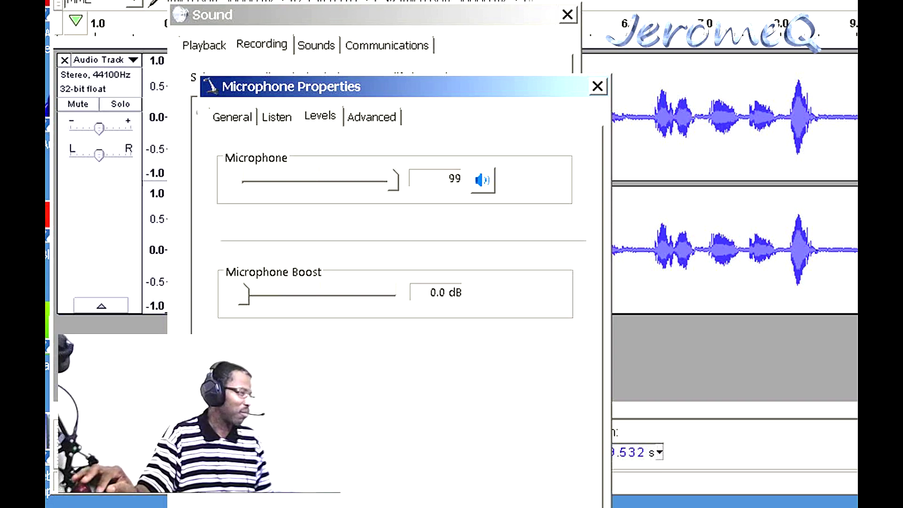
key("Return")
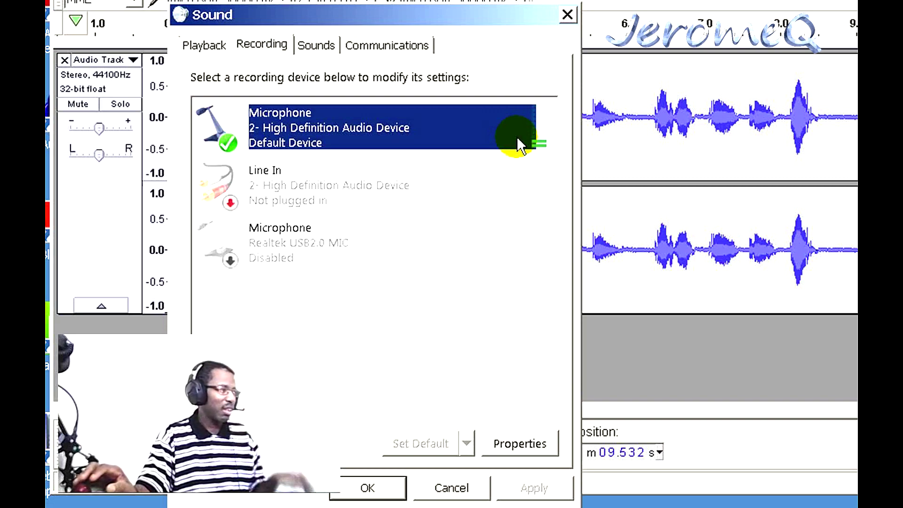
left_click(389, 493)
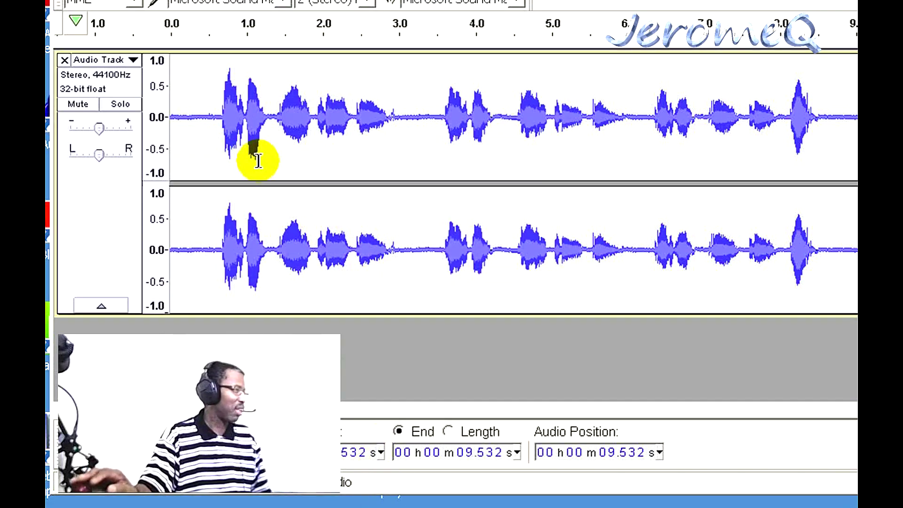
Step: Delete the existing test track, record a new voice test about 11 seconds long, and play it back
left_click(64, 59)
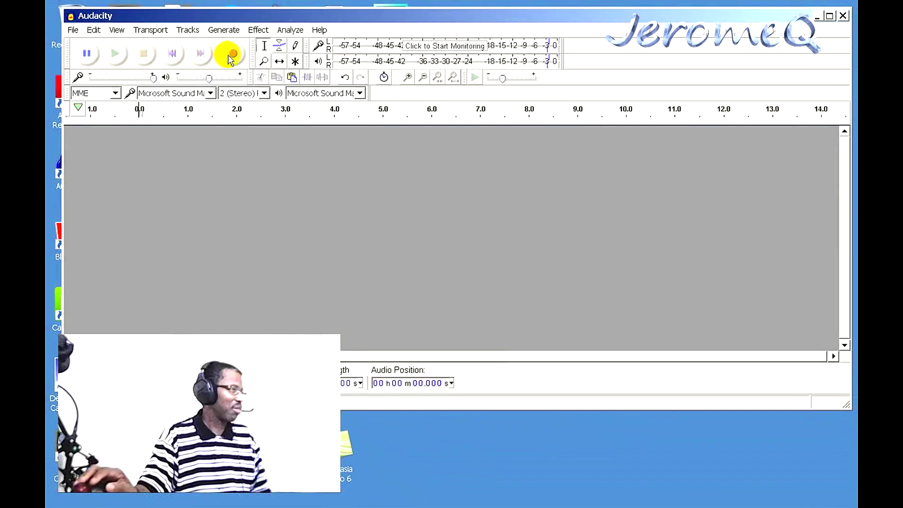
left_click(232, 58)
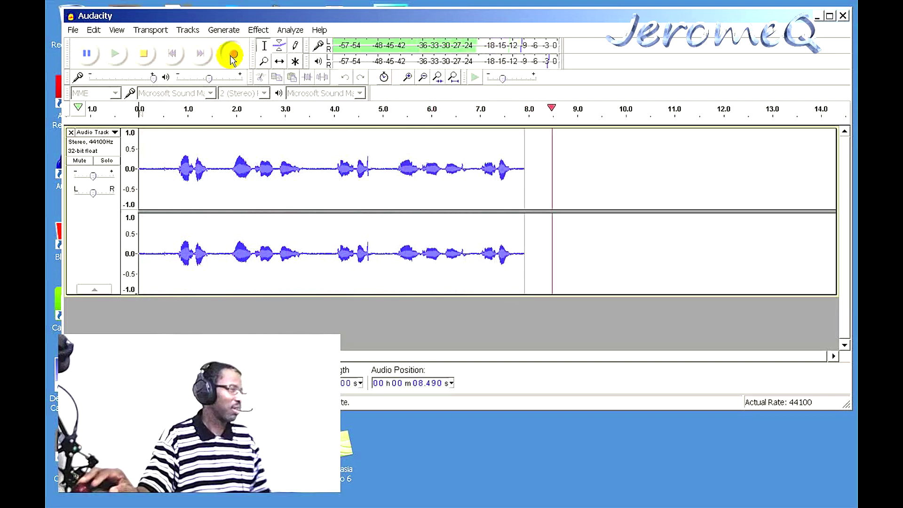
left_click(146, 59)
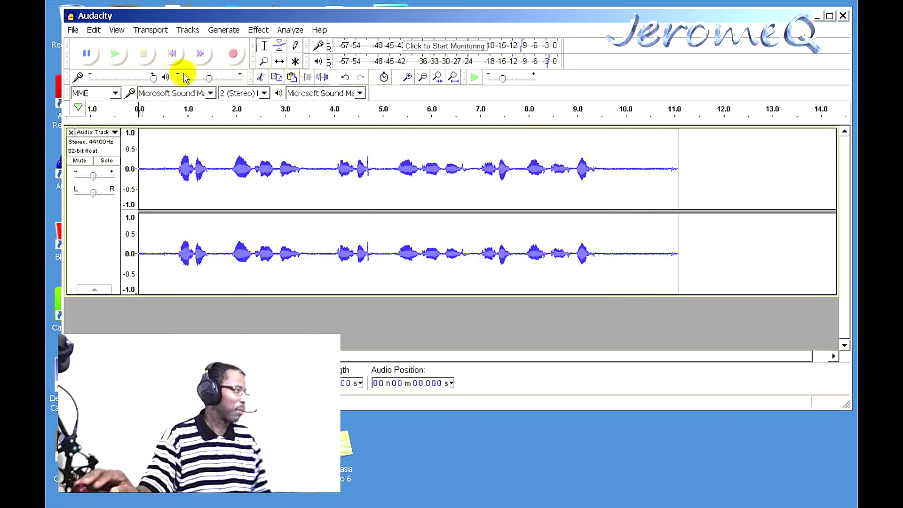
left_click(114, 59)
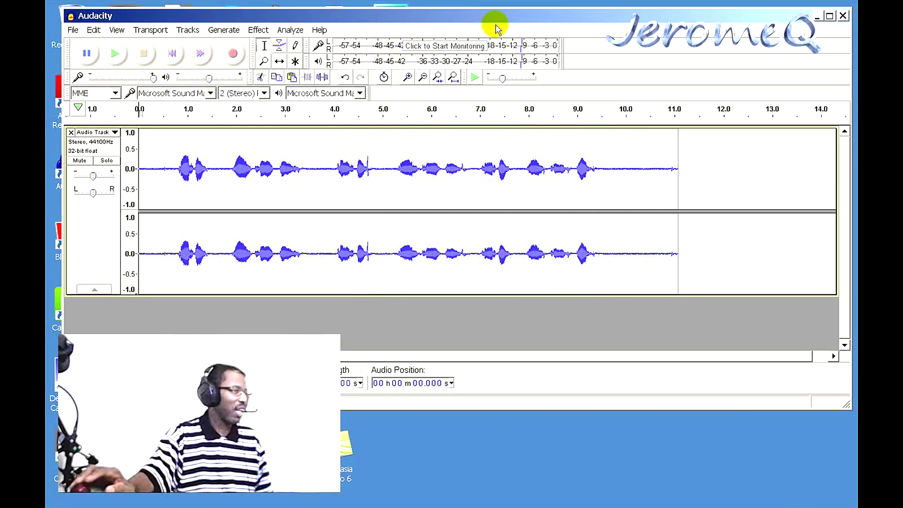
Step: Highlight the quiet ending of the new recording, from about 9.5 to 11 seconds, to examine its noise, then clear the selection
left_click_drag(601, 138, 676, 146)
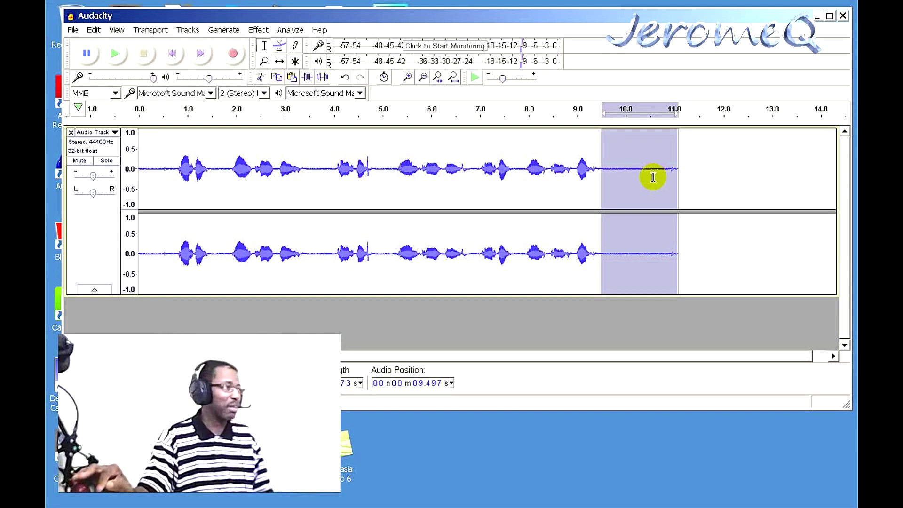
left_click(709, 173)
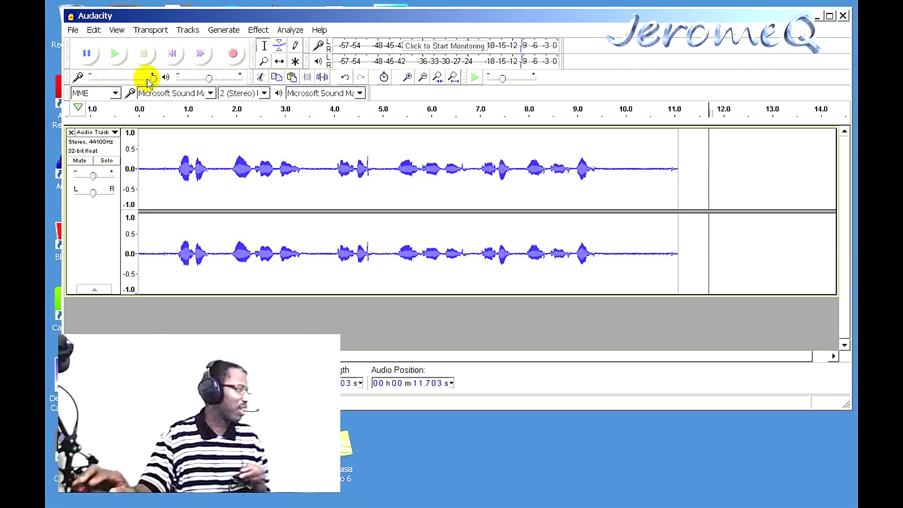
Step: Replace the test track with another voice recording about 18 seconds long and listen to it, stopping playback near the end
left_click(71, 132)
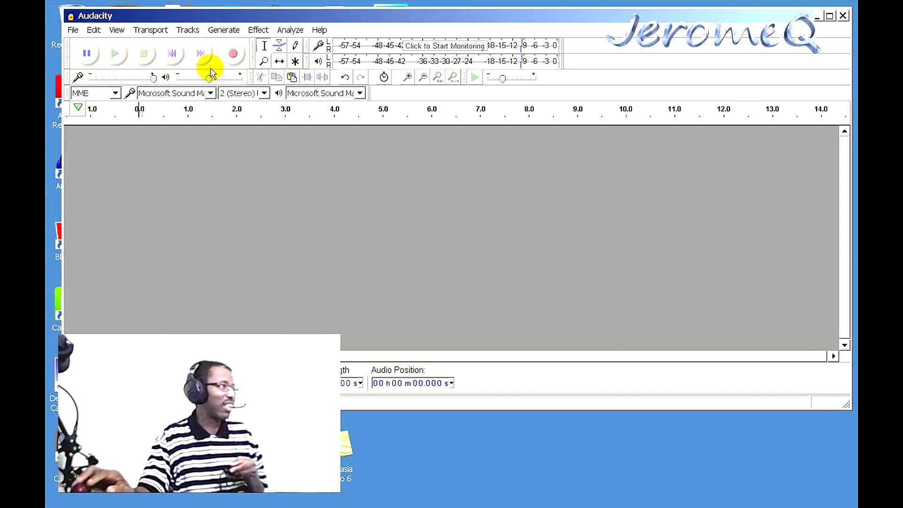
left_click(229, 55)
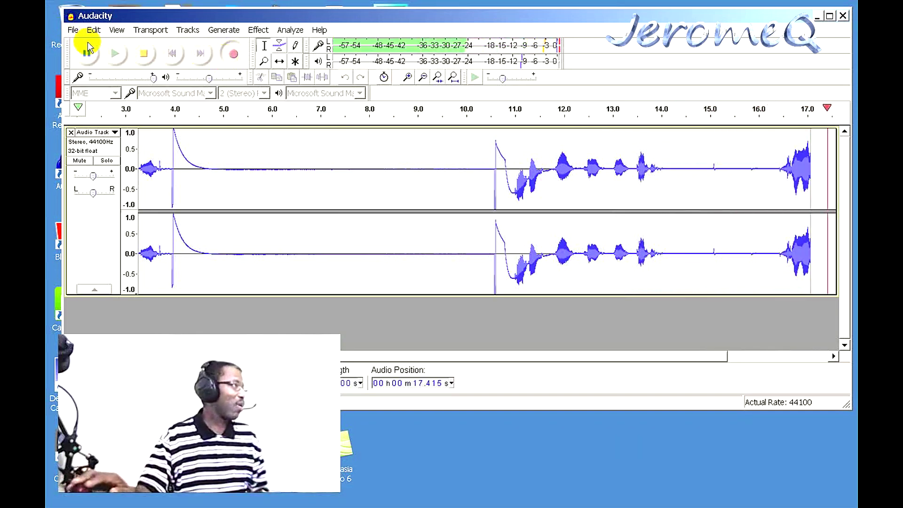
left_click(140, 54)
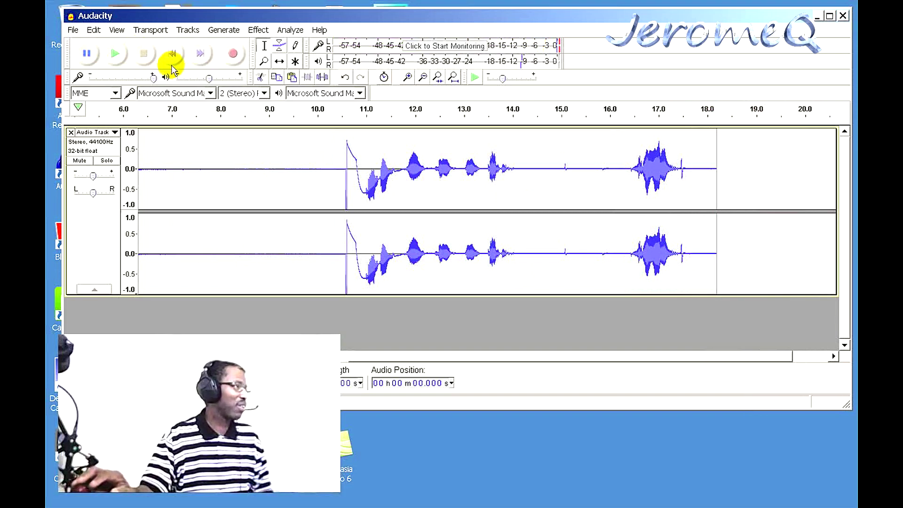
left_click(117, 53)
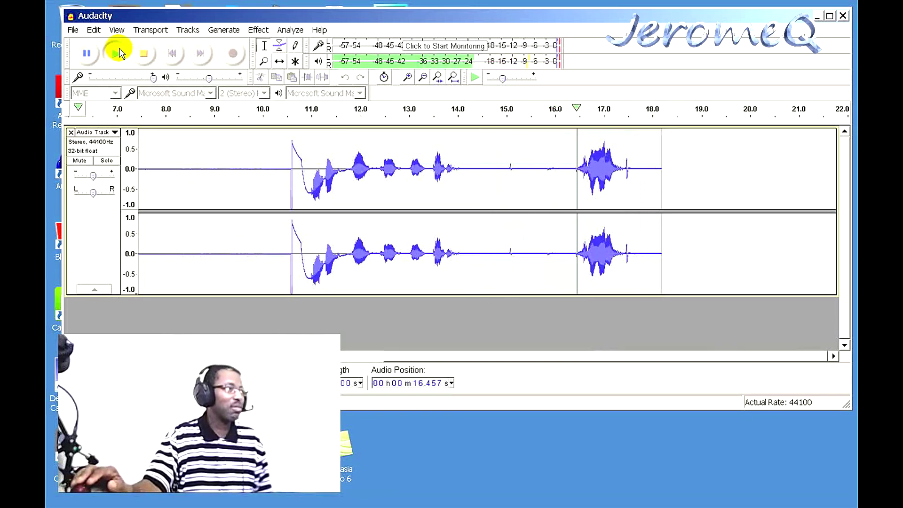
left_click(144, 53)
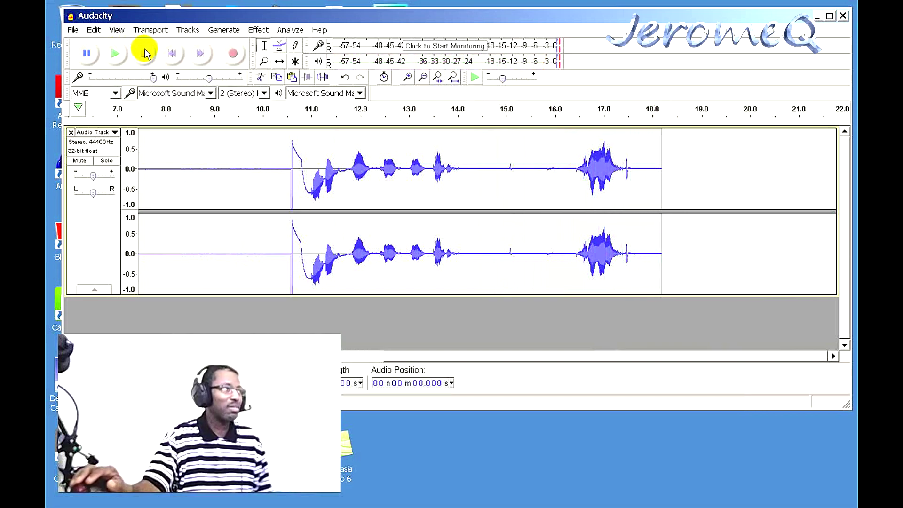